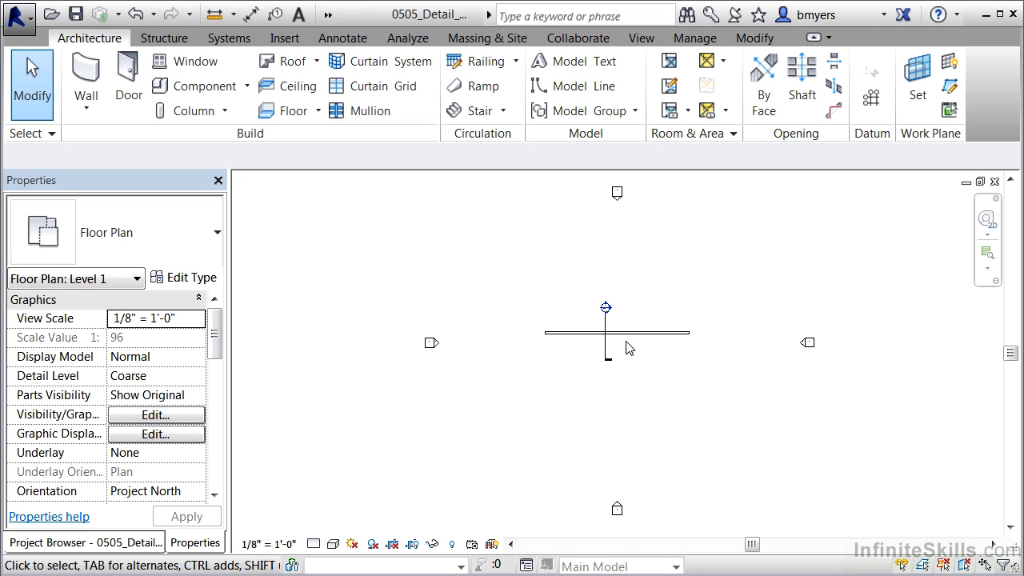
- Zoom in on the Brick and CMU on MTL exterior wall in the Level 1 plan
scroll(609, 327, up, 6)
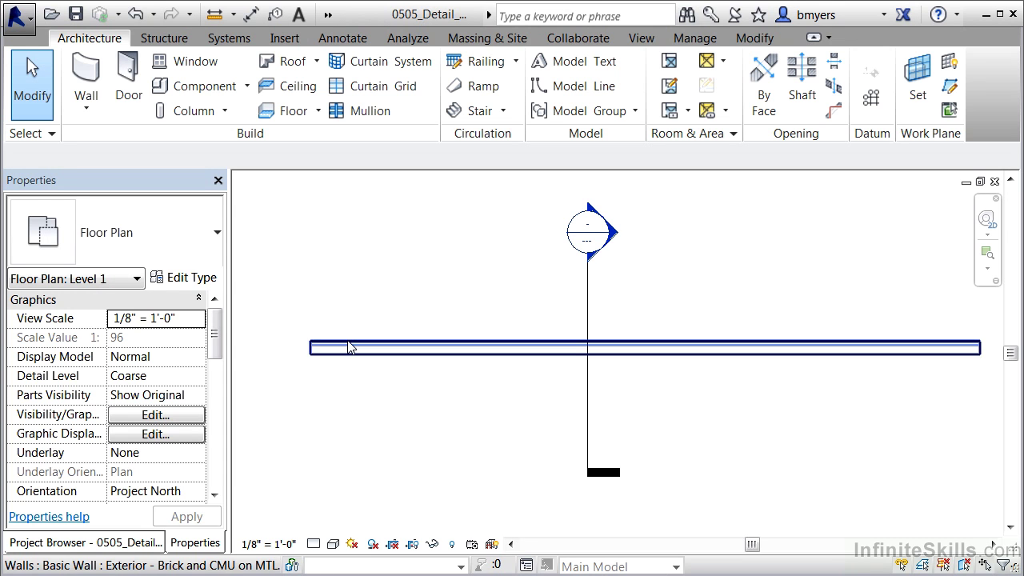
scroll(350, 348, up, 5)
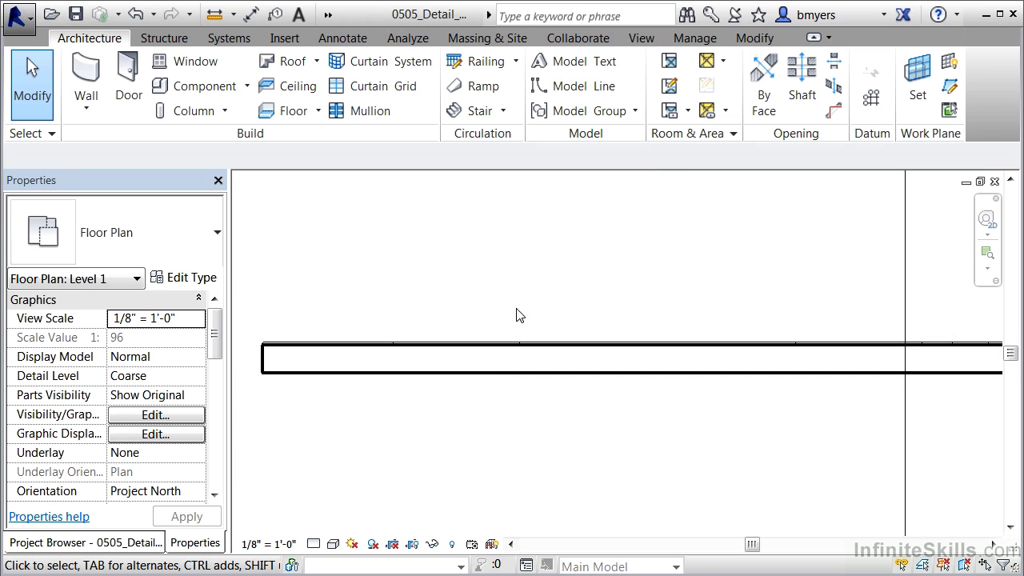
- Turn on Thin Lines and frame the whole section marker crossing the wall
click(642, 38)
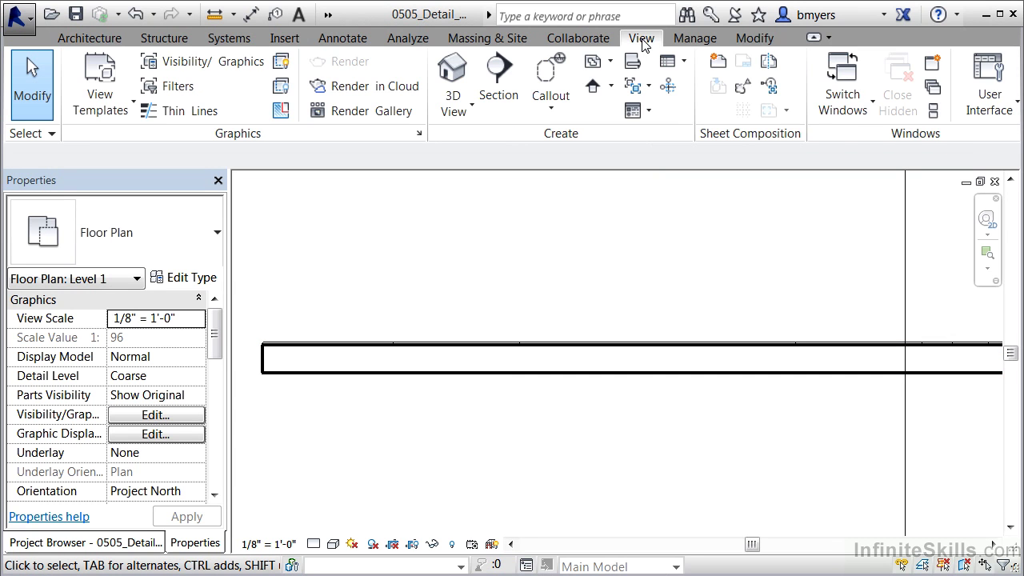
click(205, 113)
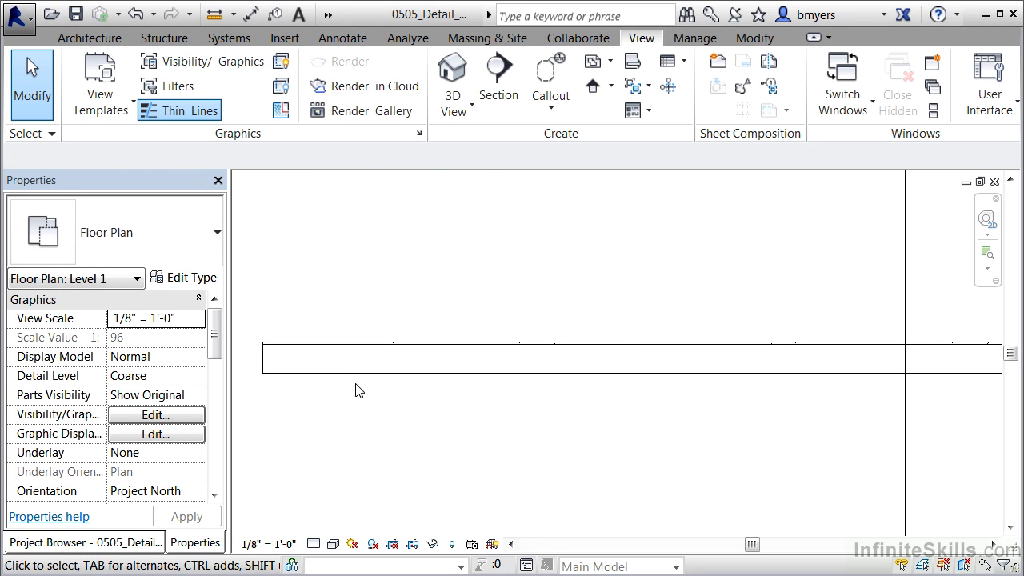
scroll(264, 372, up, 5)
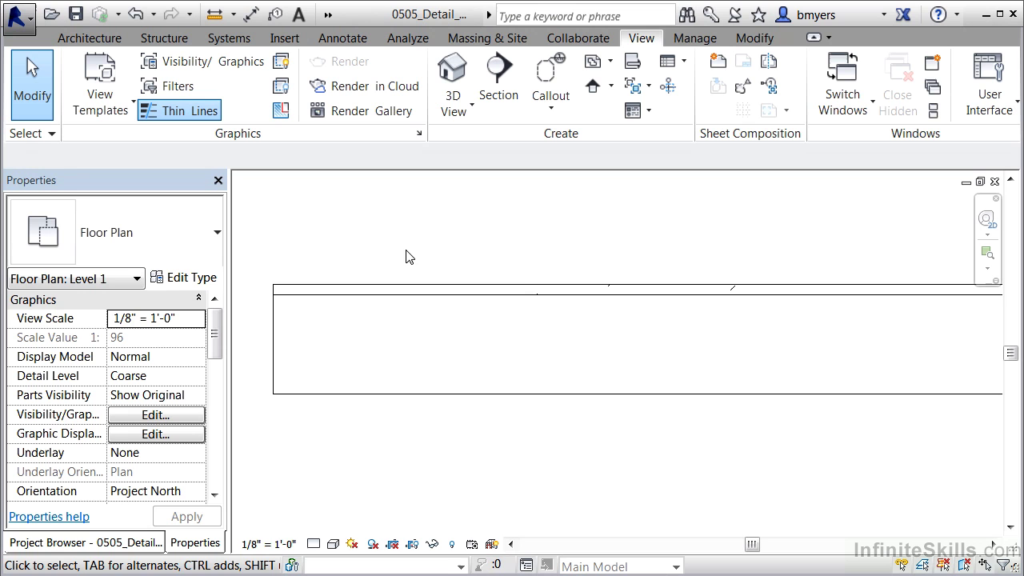
scroll(406, 256, down, 3)
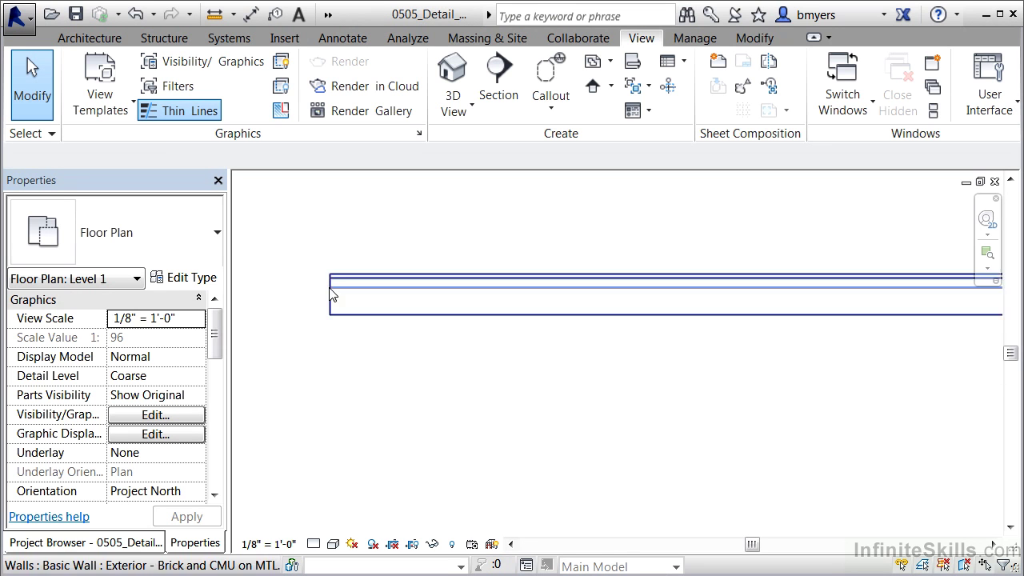
scroll(324, 305, down, 1)
middle_drag(664, 279, 621, 324)
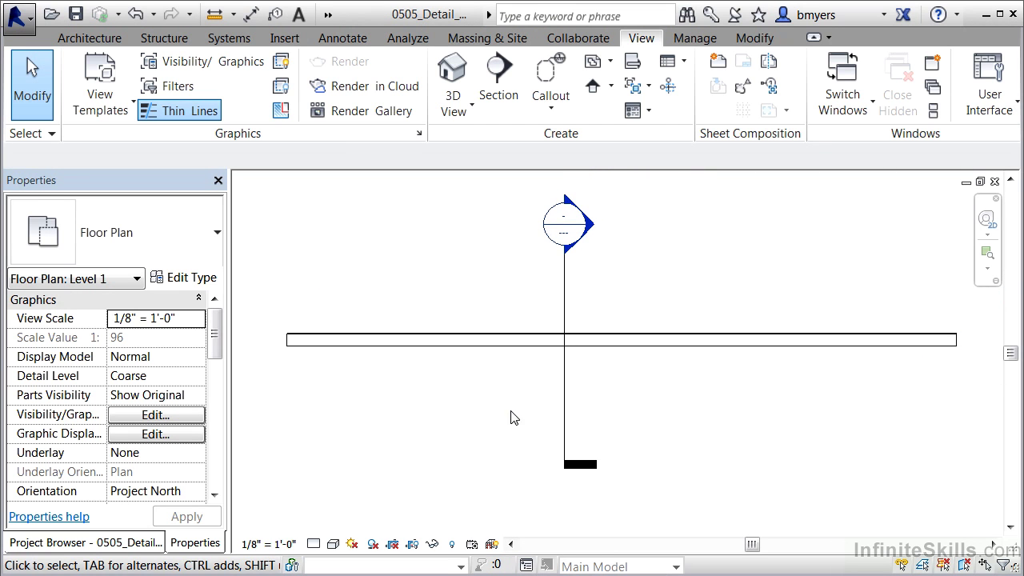
- Switch the Level 1 plan to Fine detail and zoom in on the wall's hatched layers
click(312, 545)
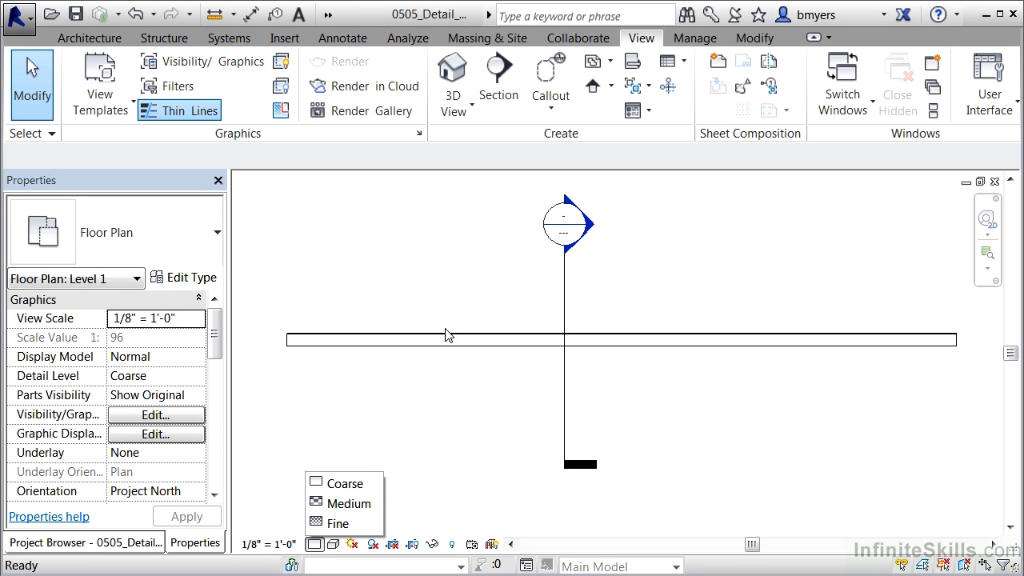
click(340, 524)
scroll(431, 356, up, 4)
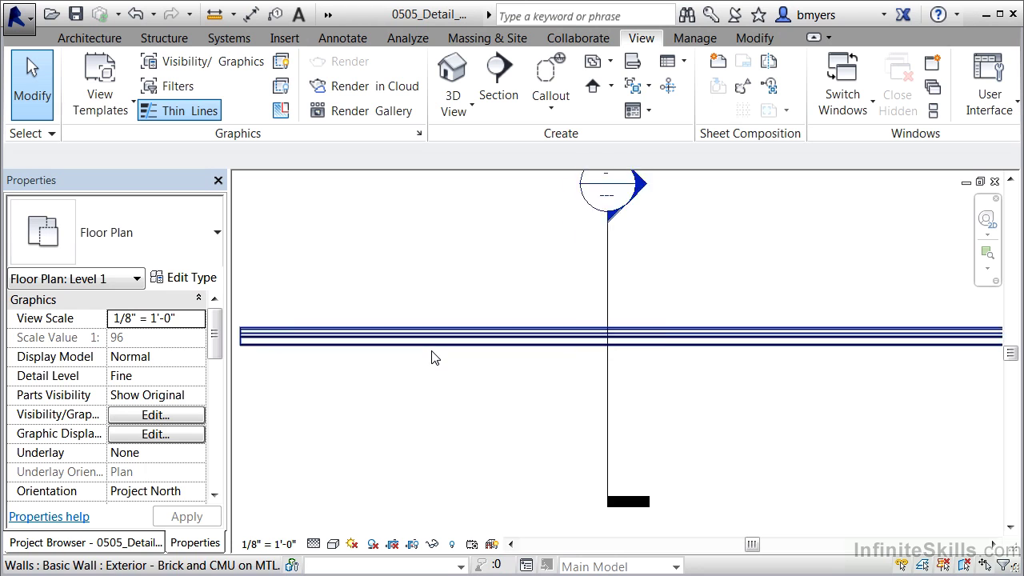
scroll(431, 357, up, 2)
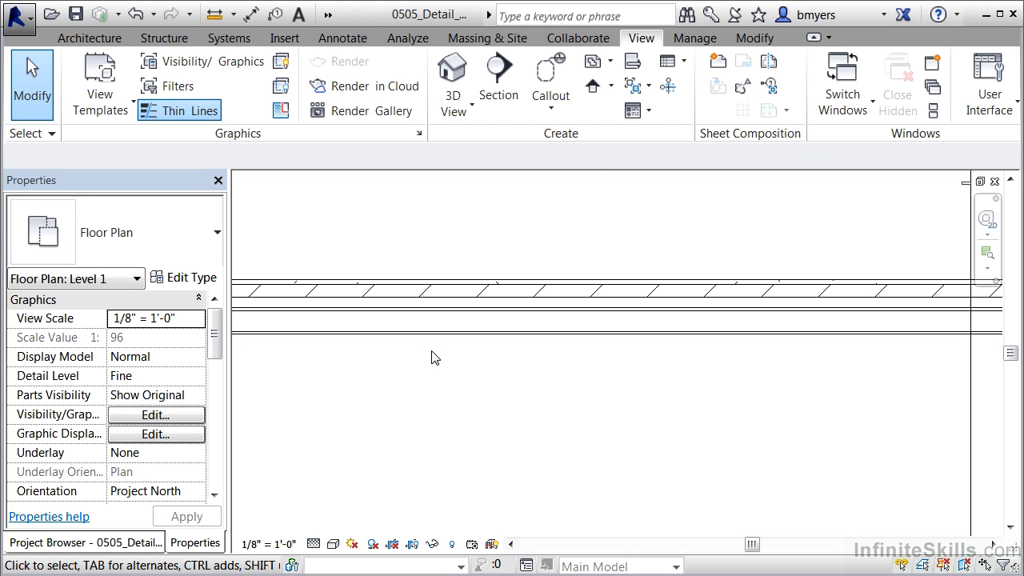
scroll(432, 357, down, 4)
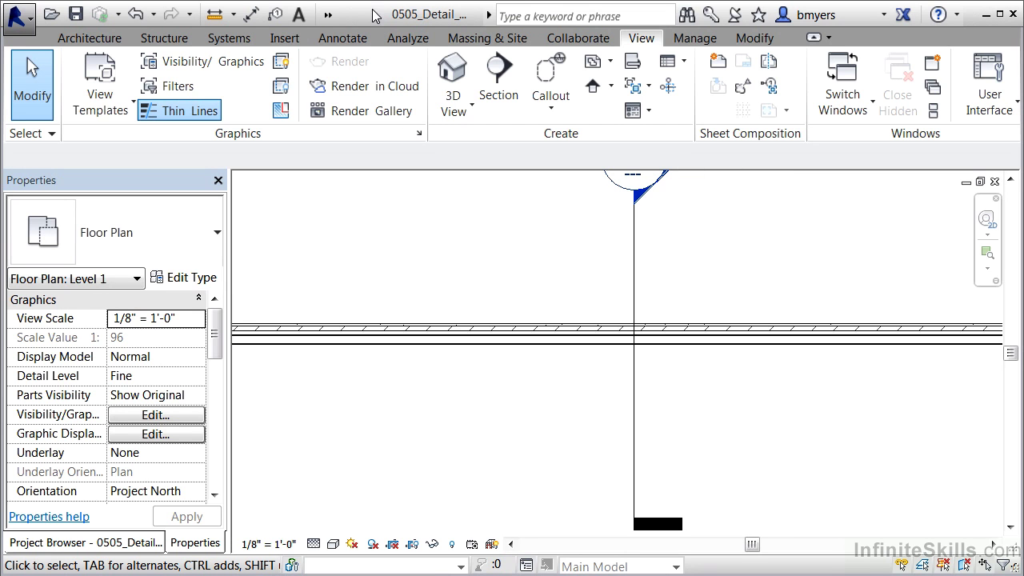
- Open the default {3D} view, turn it to a corner angle and zoom onto the wall's end
click(329, 15)
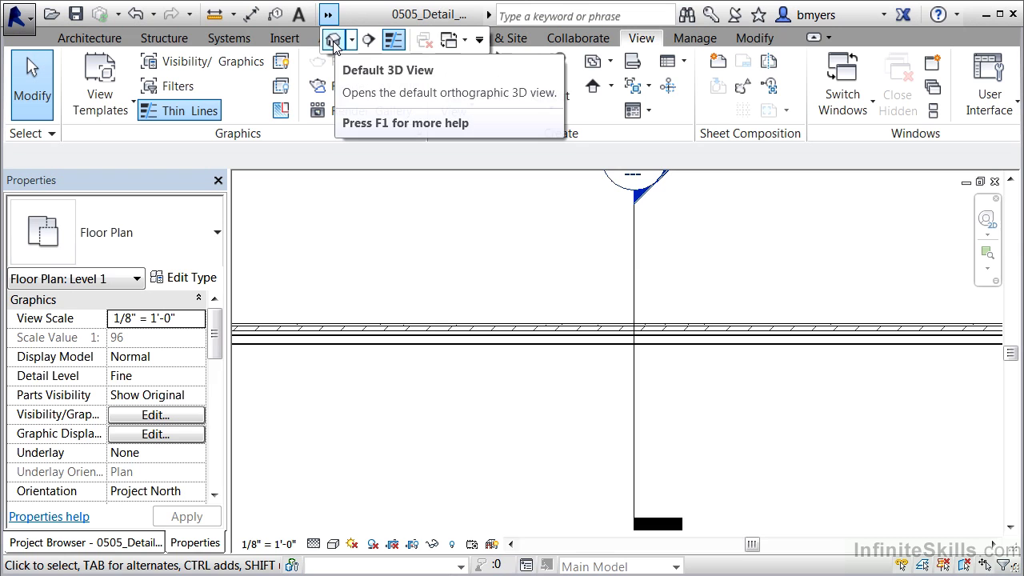
click(333, 42)
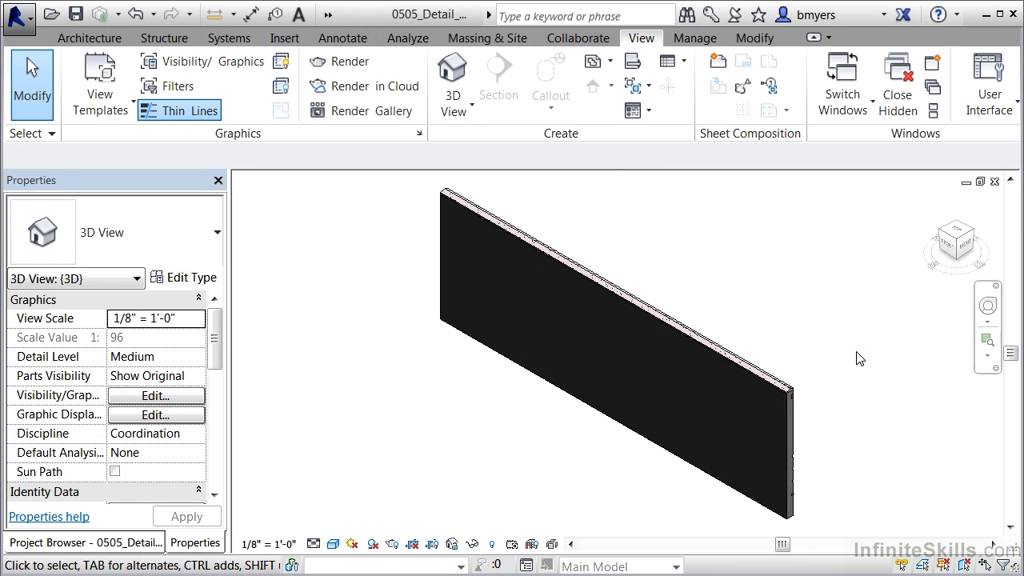
click(973, 231)
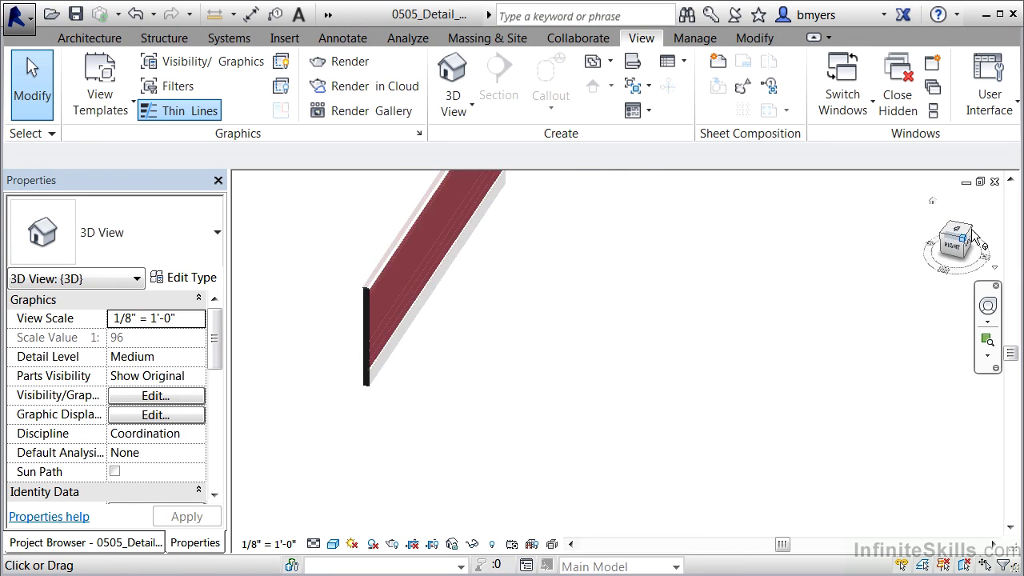
scroll(492, 476, up, 5)
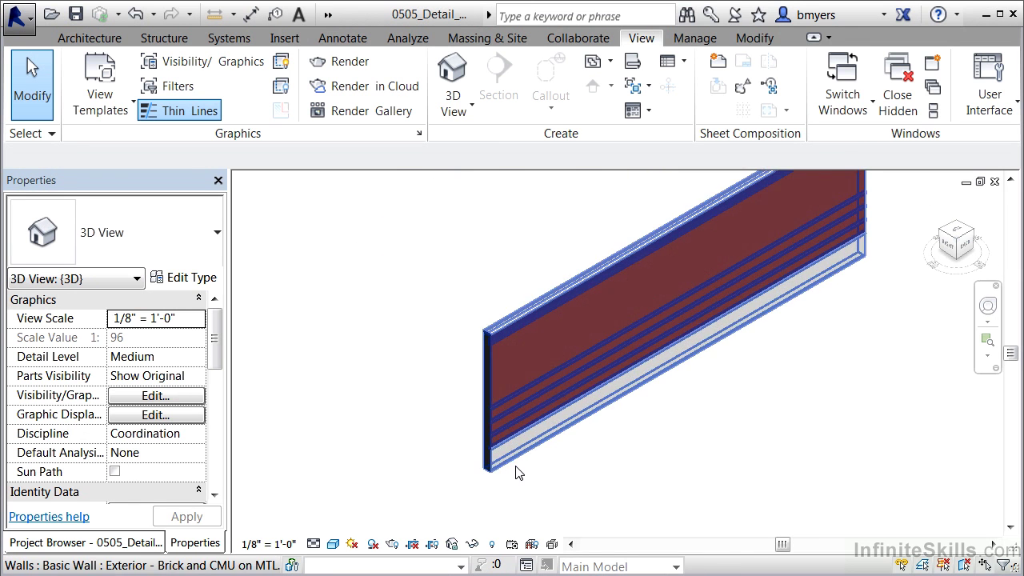
scroll(521, 472, up, 5)
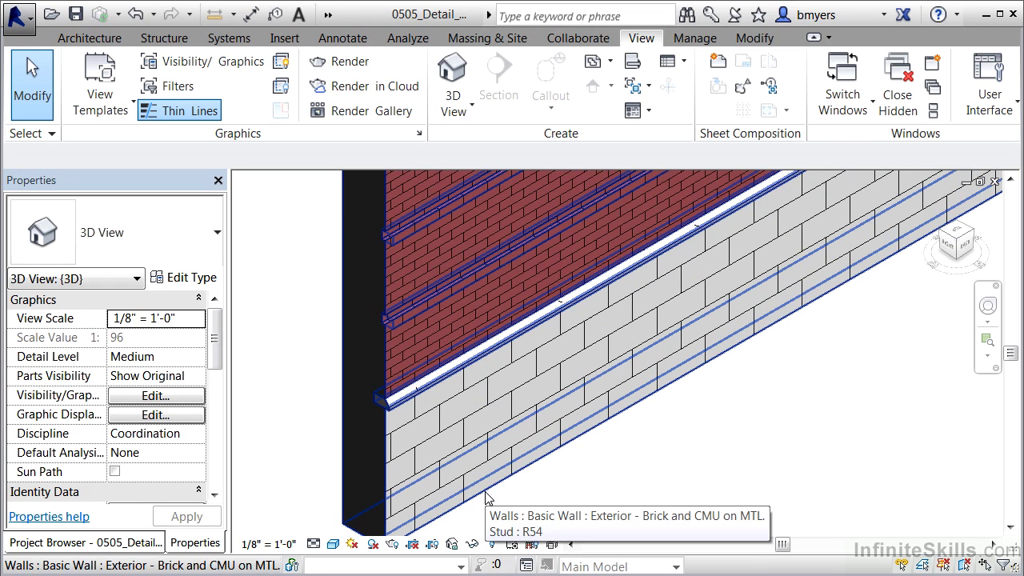
scroll(313, 499, up, 3)
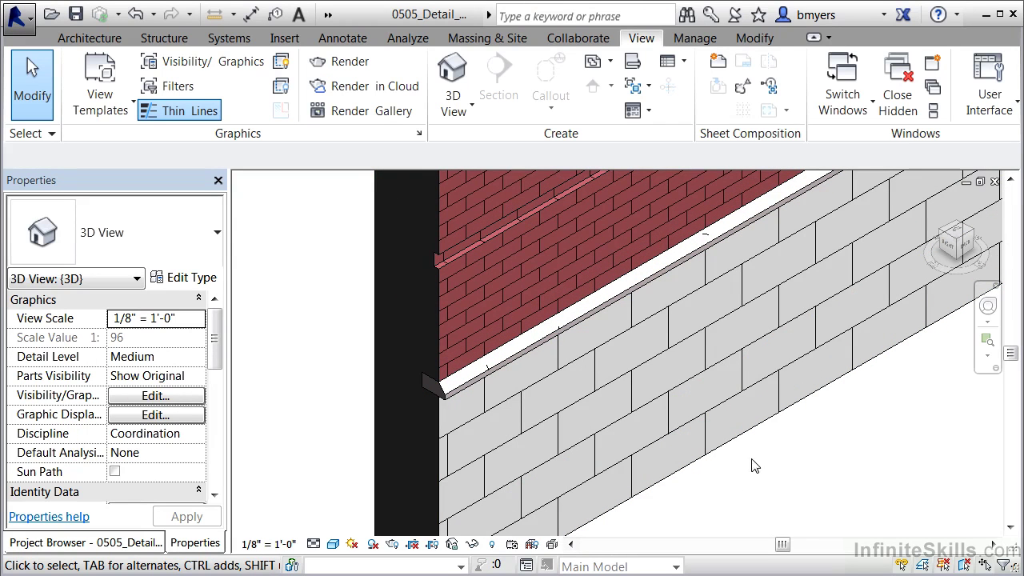
- Close the 3D view and go to the Section 1 view from the plan's section line
click(996, 182)
scroll(661, 410, down, 1)
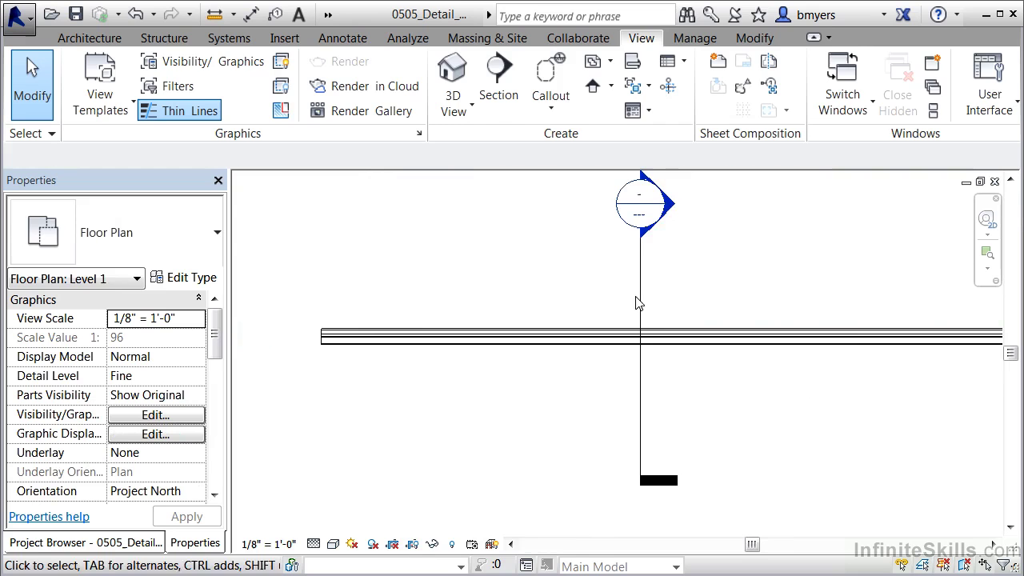
click(640, 298)
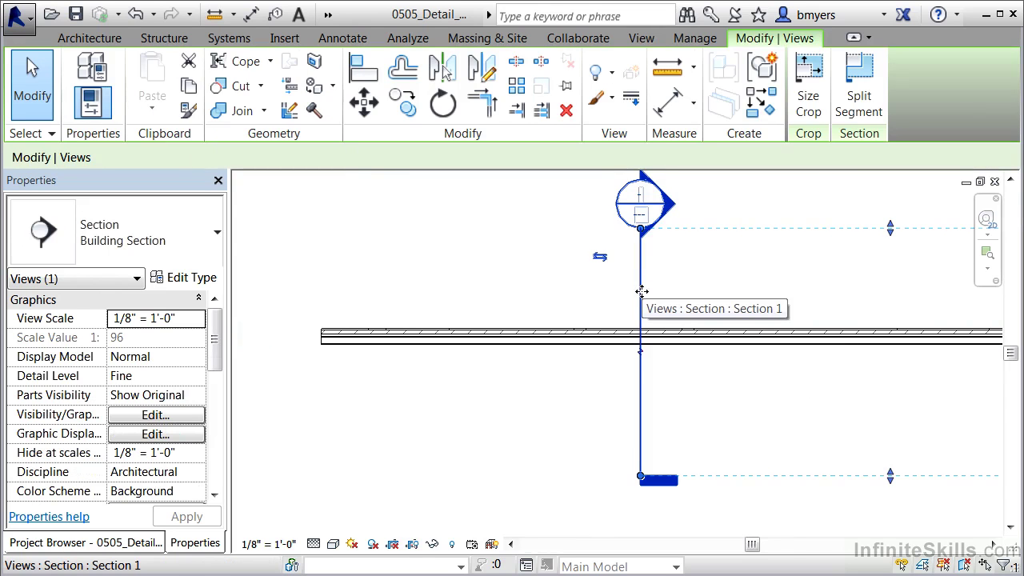
right_click(641, 292)
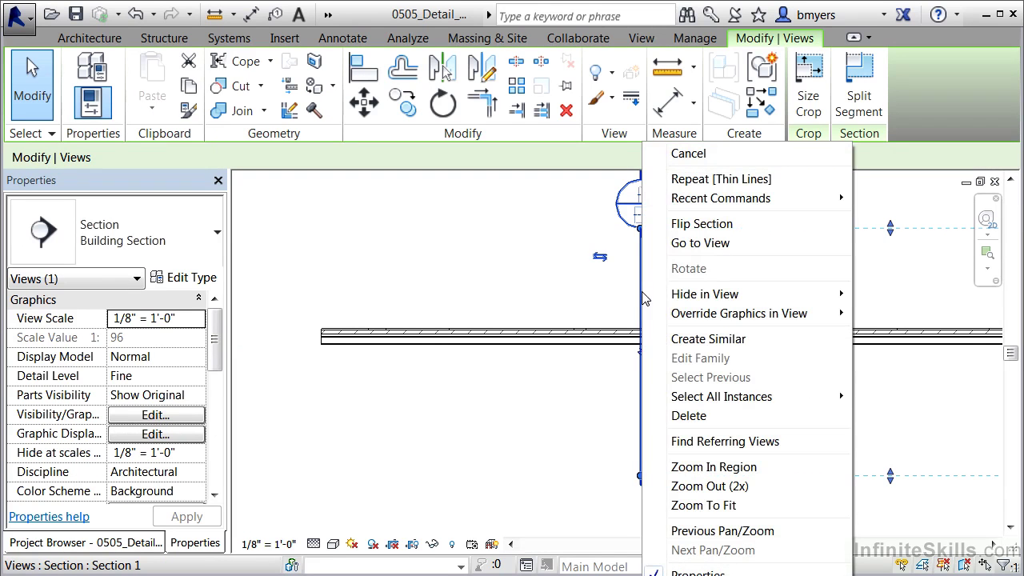
click(708, 244)
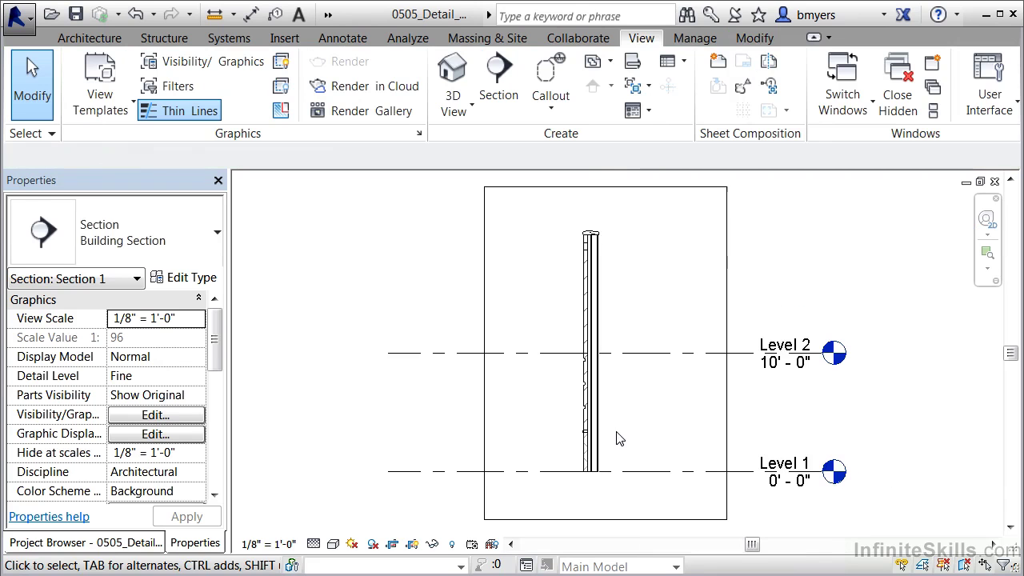
- Set Section 1 to Coarse detail so the wall shows as a thin outline between Level 1 and Level 2
scroll(587, 491, up, 5)
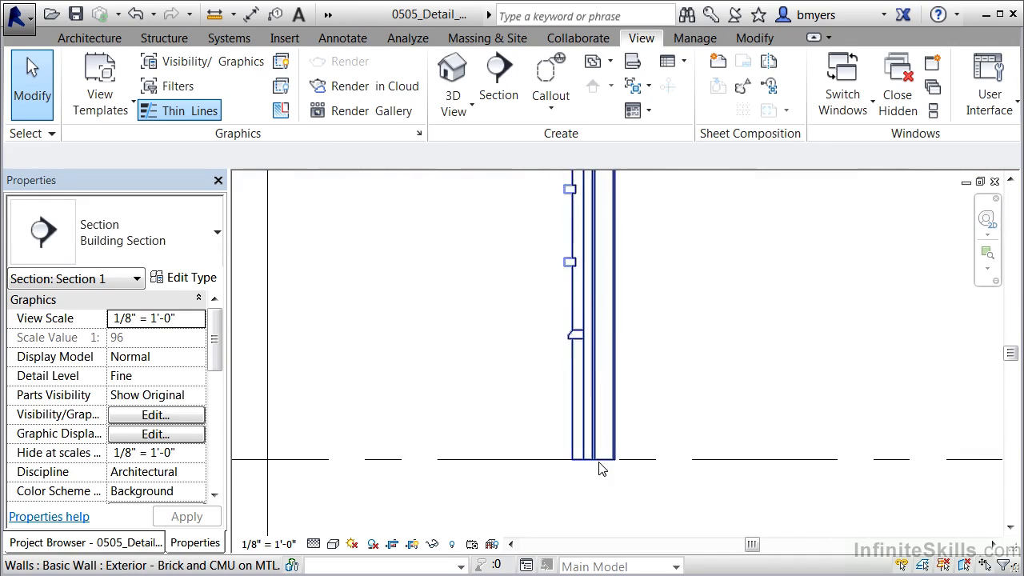
scroll(601, 469, up, 2)
scroll(602, 469, up, 1)
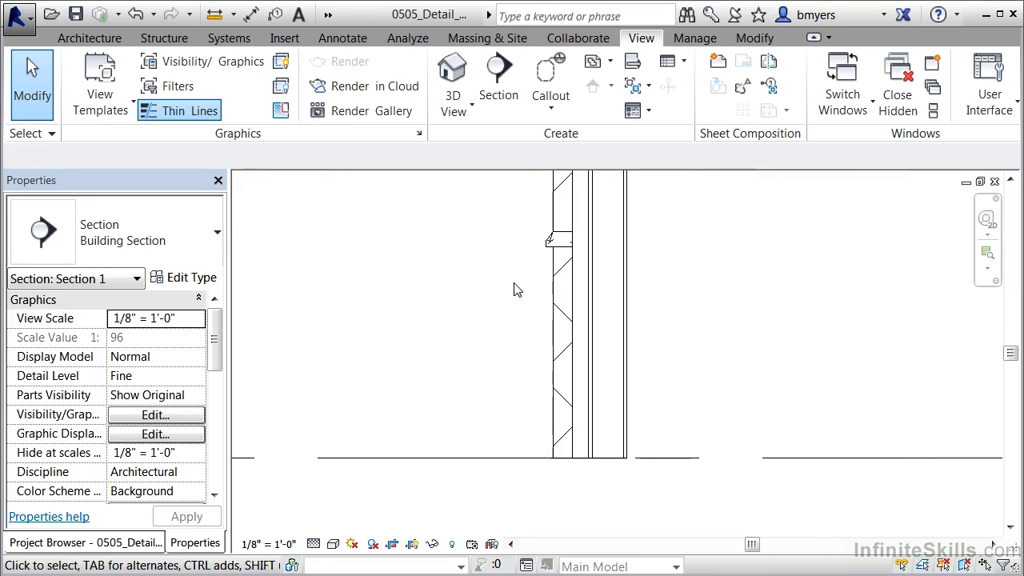
click(314, 544)
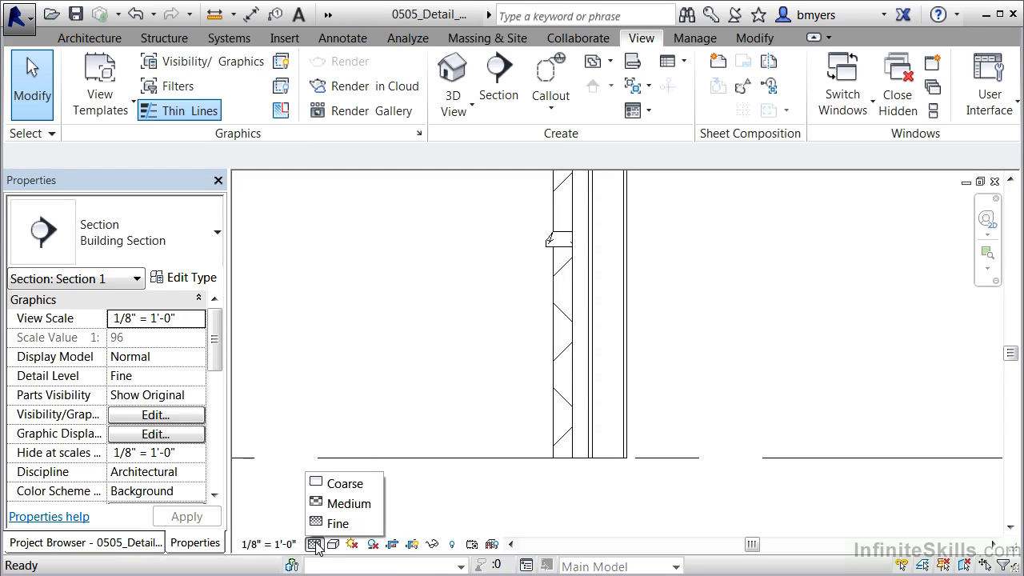
click(338, 484)
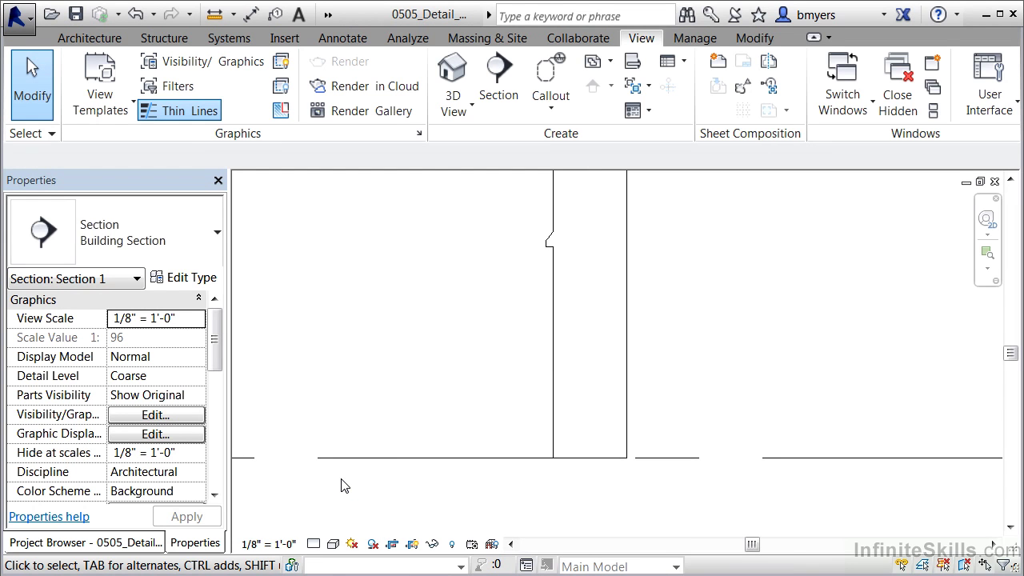
scroll(341, 485, down, 4)
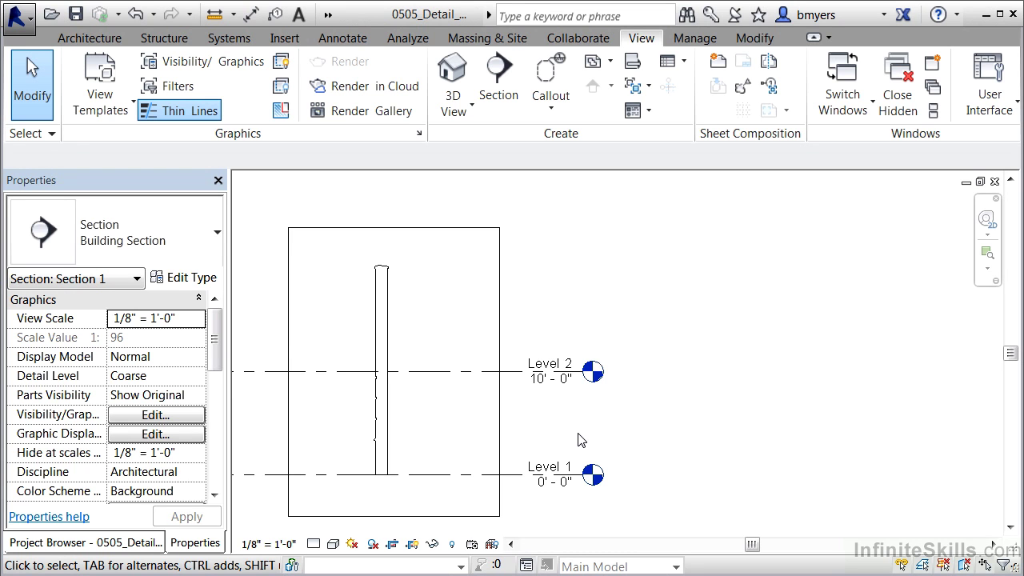
- Zoom in on the wall in Section 1 and switch the view to Fine detail
scroll(391, 462, up, 3)
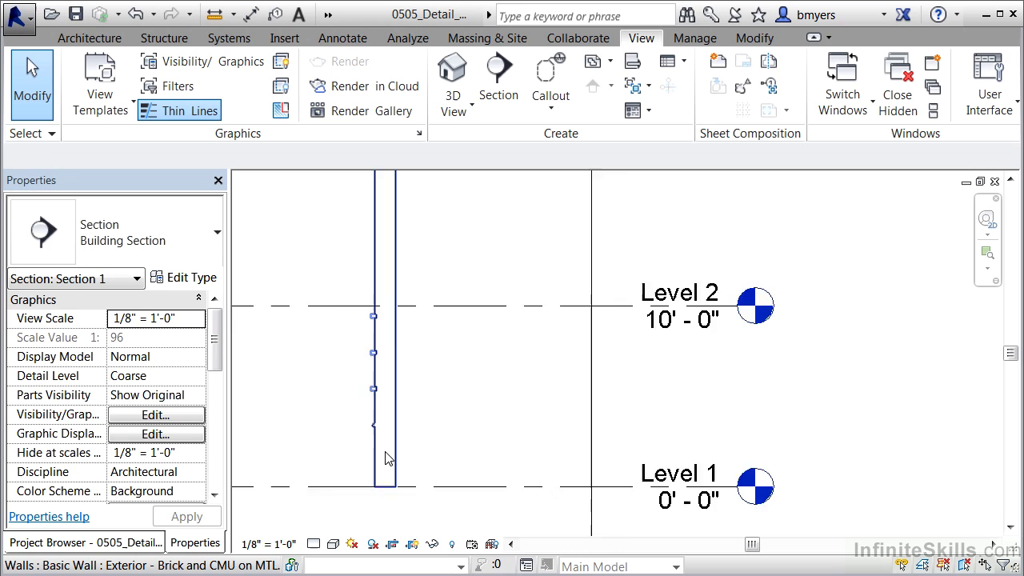
scroll(385, 458, up, 2)
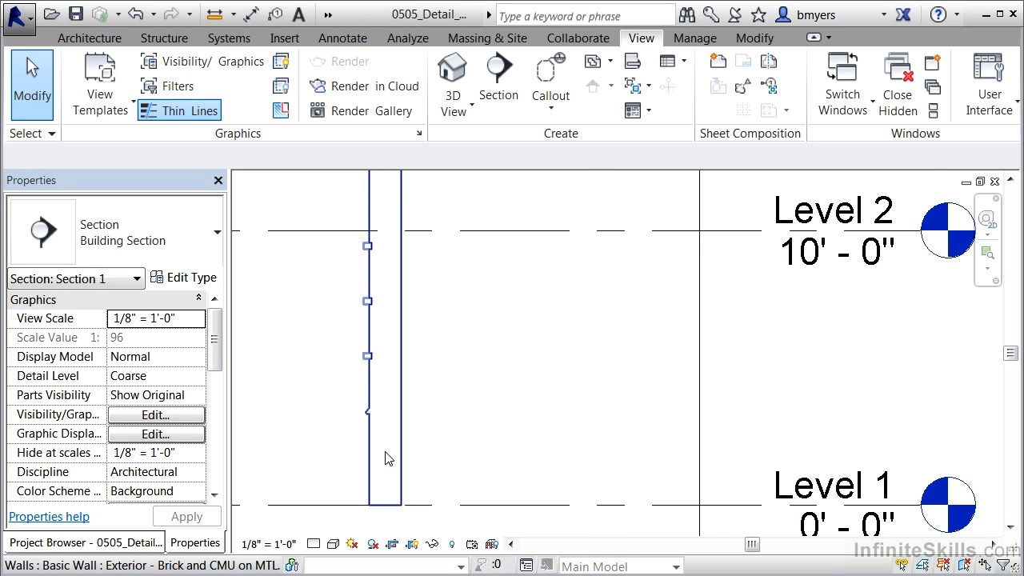
scroll(385, 458, up, 1)
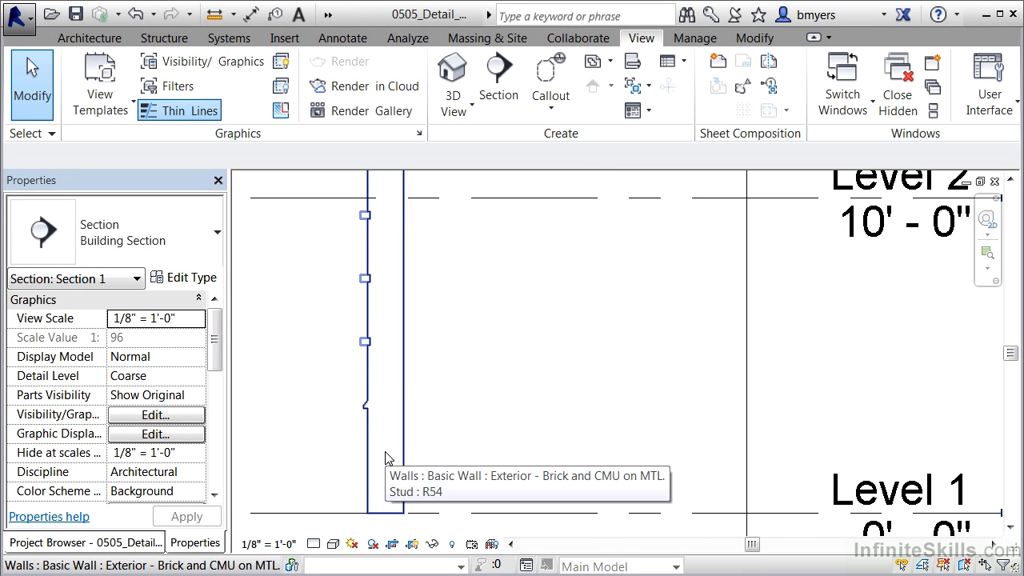
click(314, 544)
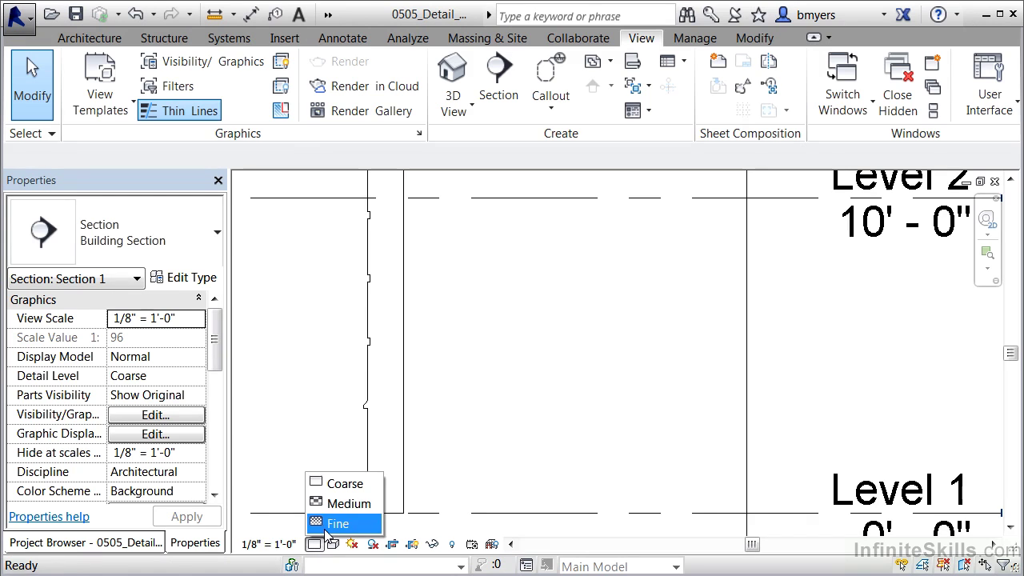
click(336, 524)
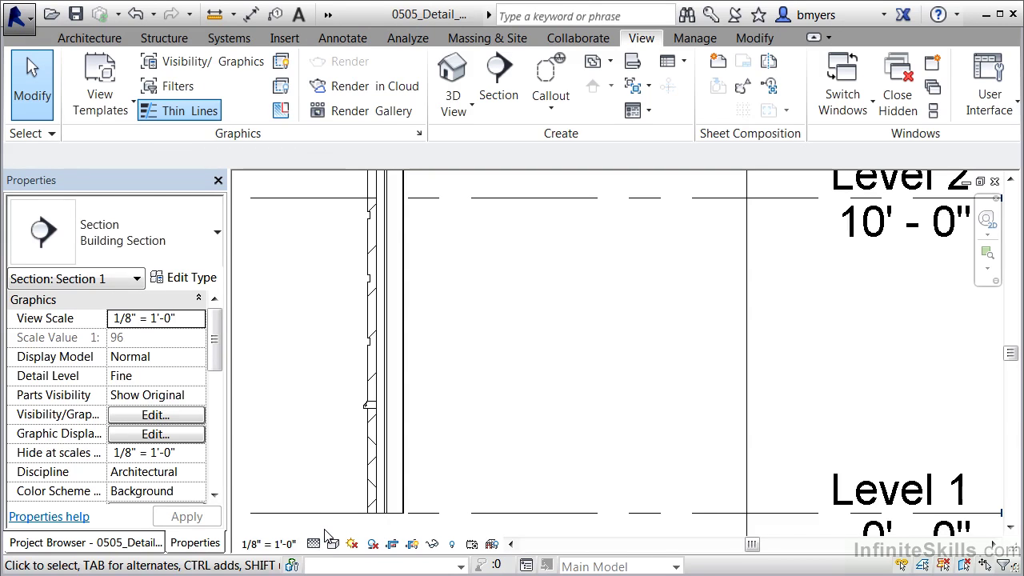